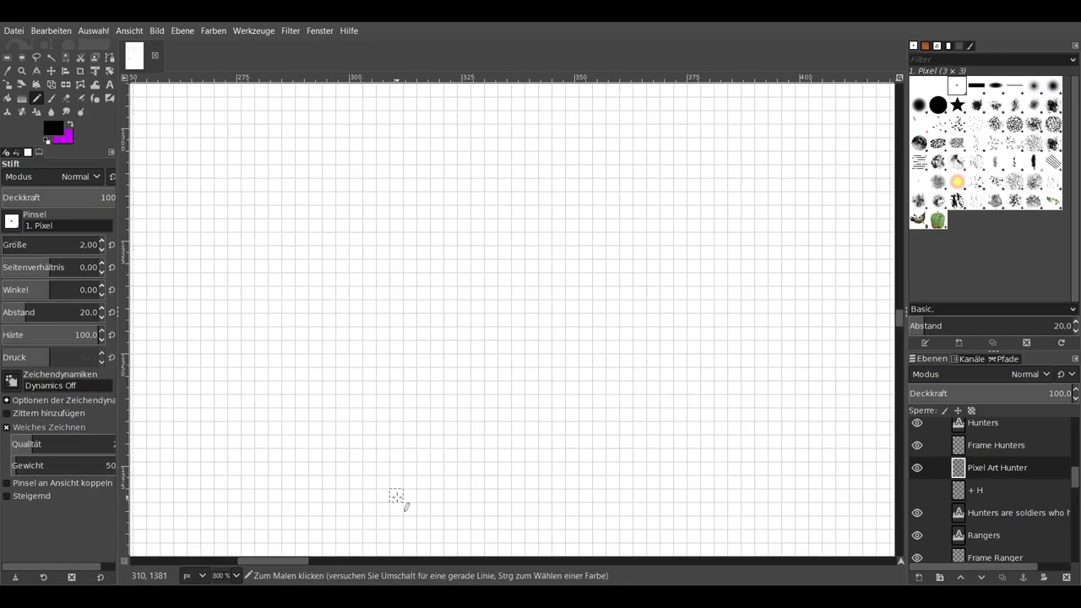
- Pencil the wrist's left edge and the fist's left side in black pixels up to the first knuckle
mouse_move(396, 498)
left_mouse_down()
mouse_move(397, 428)
mouse_move(382, 427)
mouse_move(342, 373)
left_mouse_up()
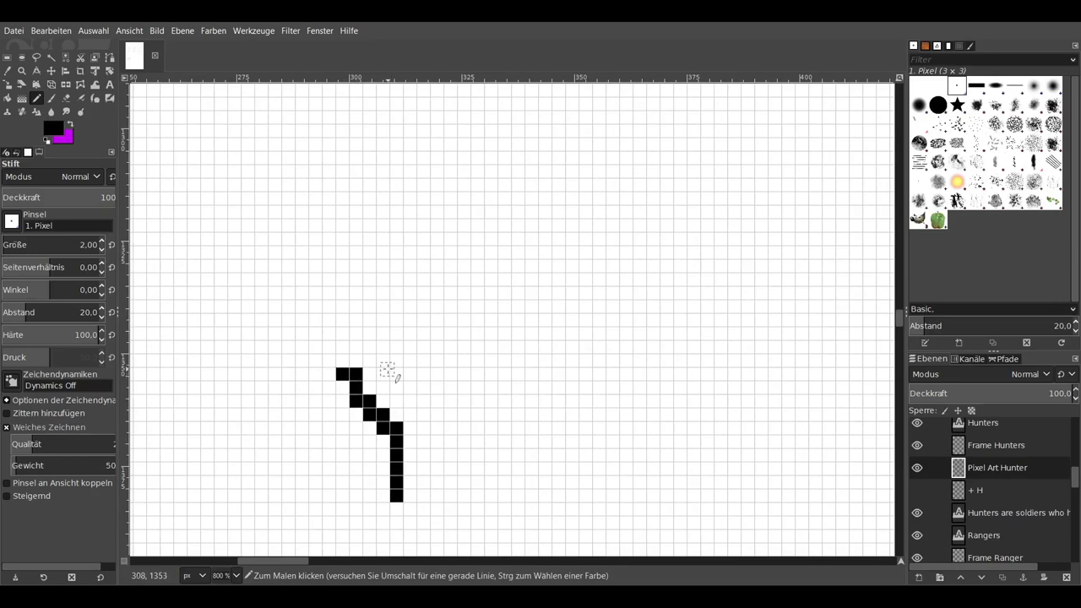
left_click(342, 359)
mouse_move(330, 360)
left_mouse_down()
mouse_move(288, 320)
mouse_move(288, 293)
left_mouse_up()
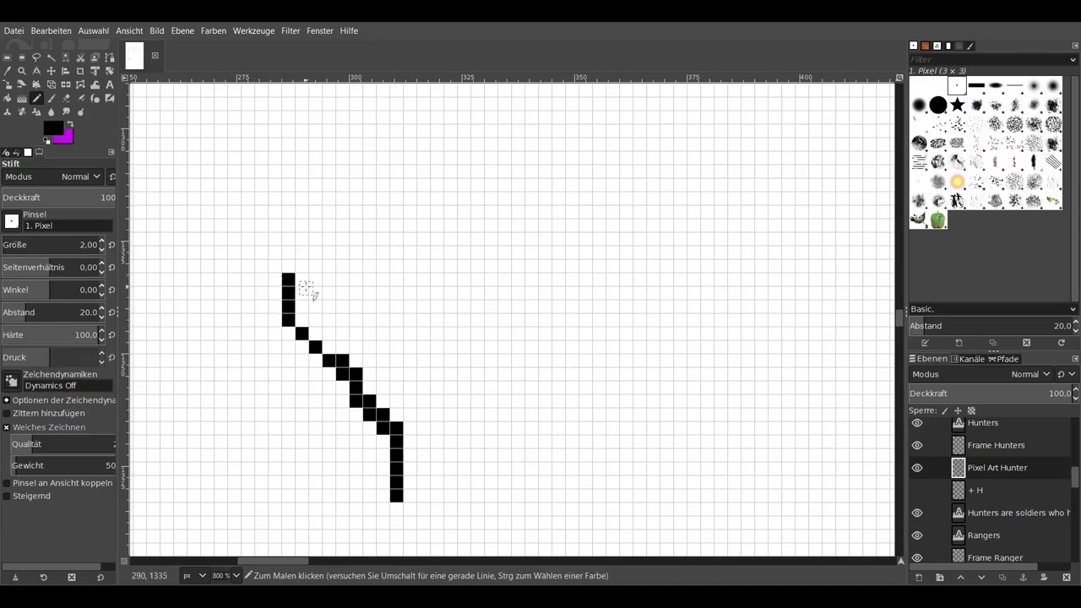
left_click(301, 266)
mouse_move(302, 251)
left_mouse_down()
mouse_move(329, 197)
mouse_move(374, 155)
mouse_move(370, 131)
mouse_move(319, 206)
mouse_move(397, 123)
mouse_move(437, 144)
mouse_move(457, 174)
mouse_move(414, 232)
mouse_move(374, 218)
mouse_move(345, 191)
left_mouse_up()
scroll(370, 131, "up", 2)
scroll(370, 130, "right", 2)
- Close the first knuckle loop and draw the second knuckle beside it
left_click(372, 204)
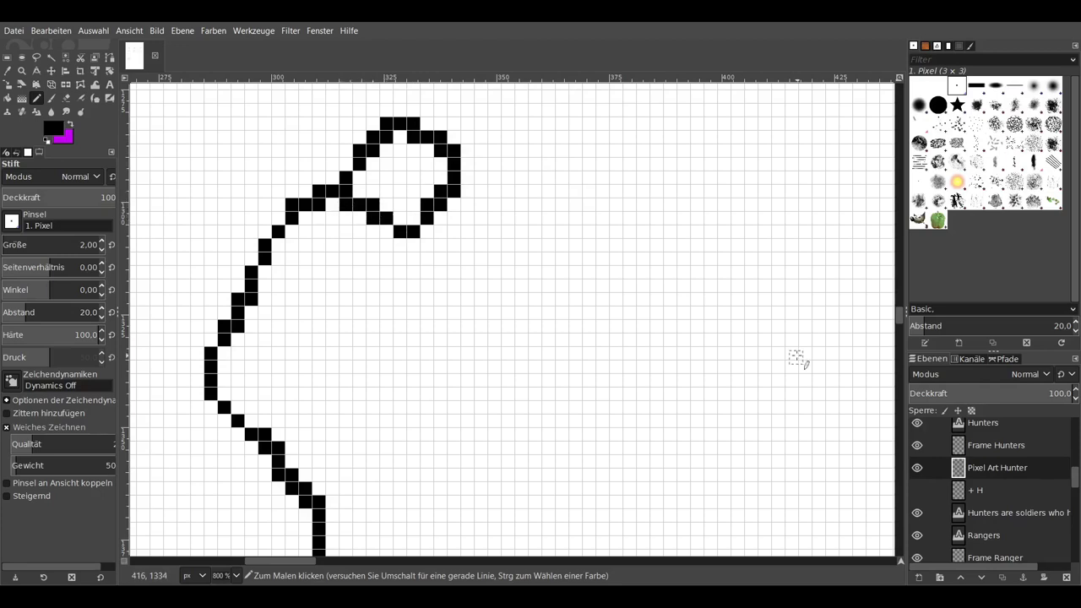
scroll(485, 200, "up", 1)
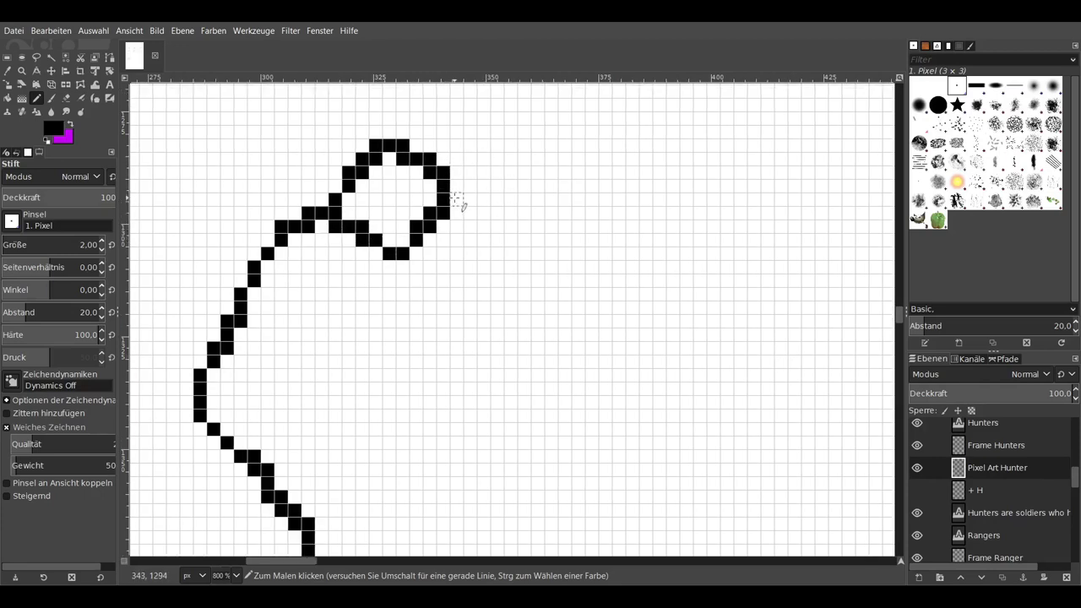
left_click(457, 198)
mouse_move(469, 199)
left_mouse_down()
mouse_move(512, 213)
mouse_move(523, 254)
mouse_move(456, 334)
mouse_move(416, 267)
left_mouse_up()
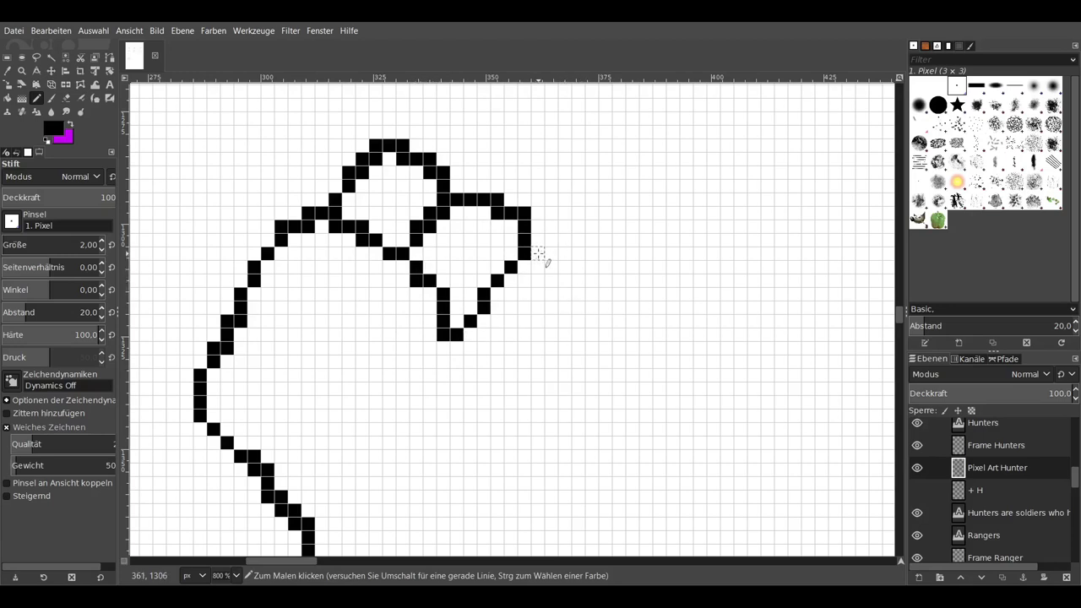
mouse_move(538, 254)
left_mouse_down()
mouse_move(552, 253)
mouse_move(605, 308)
left_mouse_up()
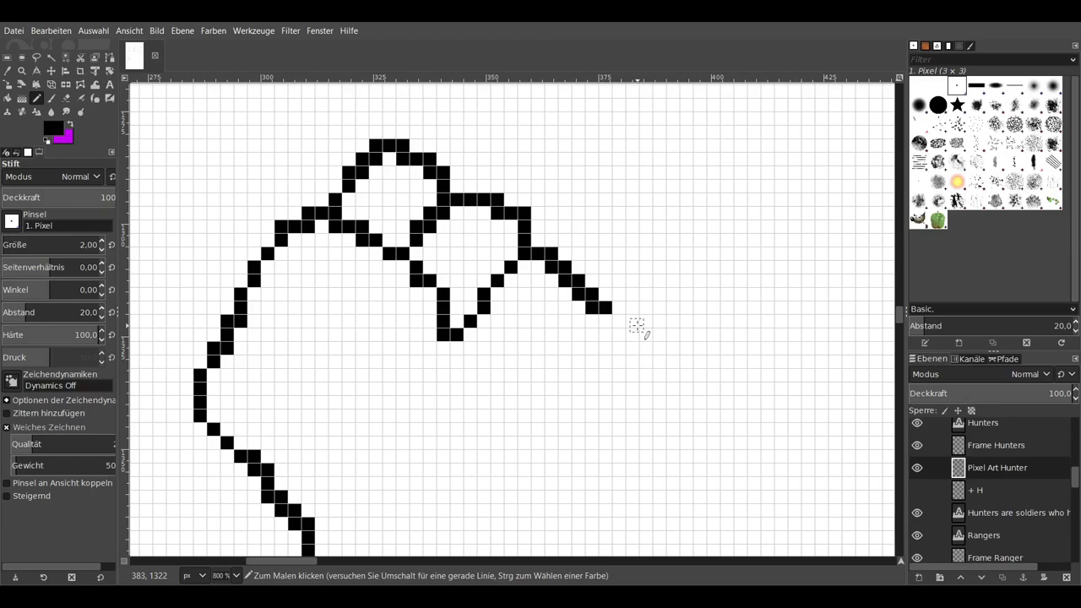
- Run the black outline down the back and right edge of the hand toward the wrist
mouse_move(598, 306)
left_mouse_down()
mouse_move(632, 331)
mouse_move(610, 333)
mouse_move(642, 346)
mouse_move(633, 390)
mouse_move(592, 402)
left_mouse_up()
scroll(592, 402, "down", 3)
mouse_move(622, 296)
left_mouse_down()
mouse_move(609, 409)
mouse_move(569, 492)
left_mouse_up()
scroll(587, 242, "down", 1)
scroll(574, 262, "up", 1)
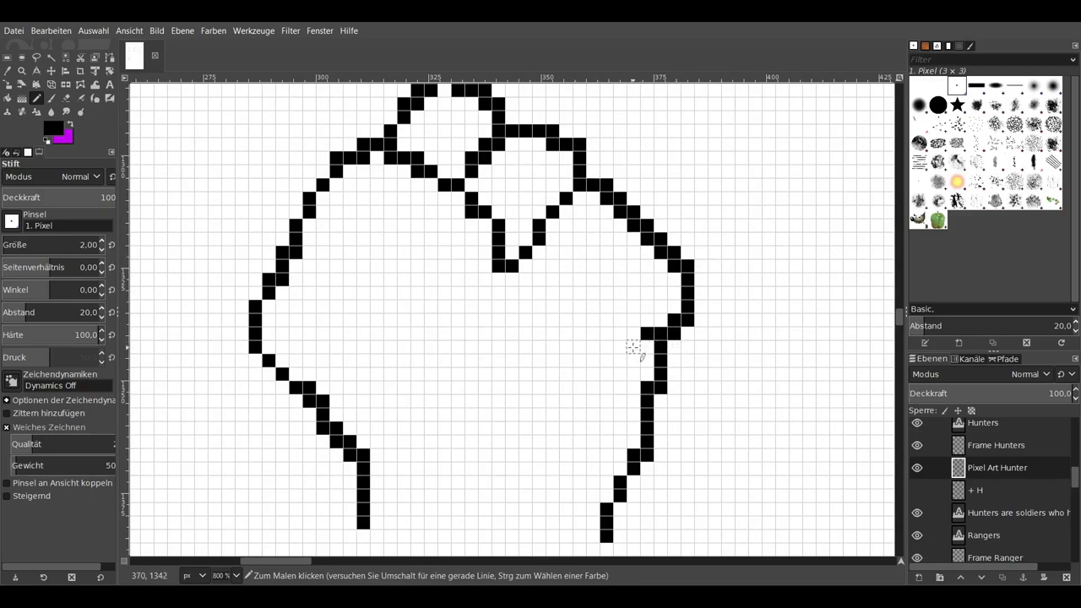
- Finish the right outline and draw the thumb line across the fist up to the knuckles
mouse_move(633, 347)
left_mouse_down()
mouse_move(606, 387)
mouse_move(526, 346)
mouse_move(612, 282)
mouse_move(633, 252)
left_mouse_up()
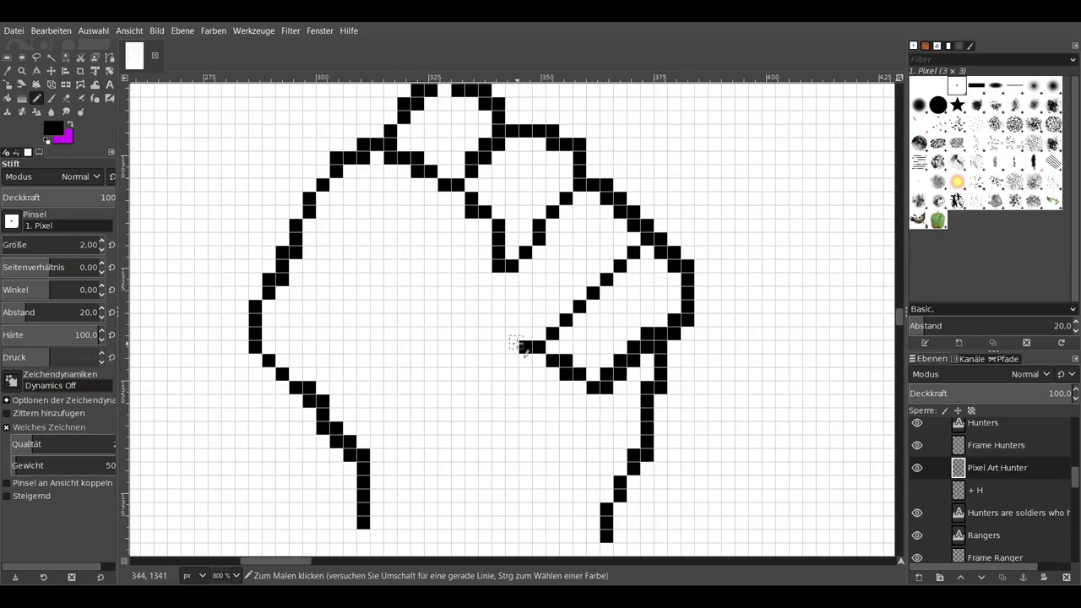
left_click_drag(523, 345, 498, 333)
left_click(478, 314)
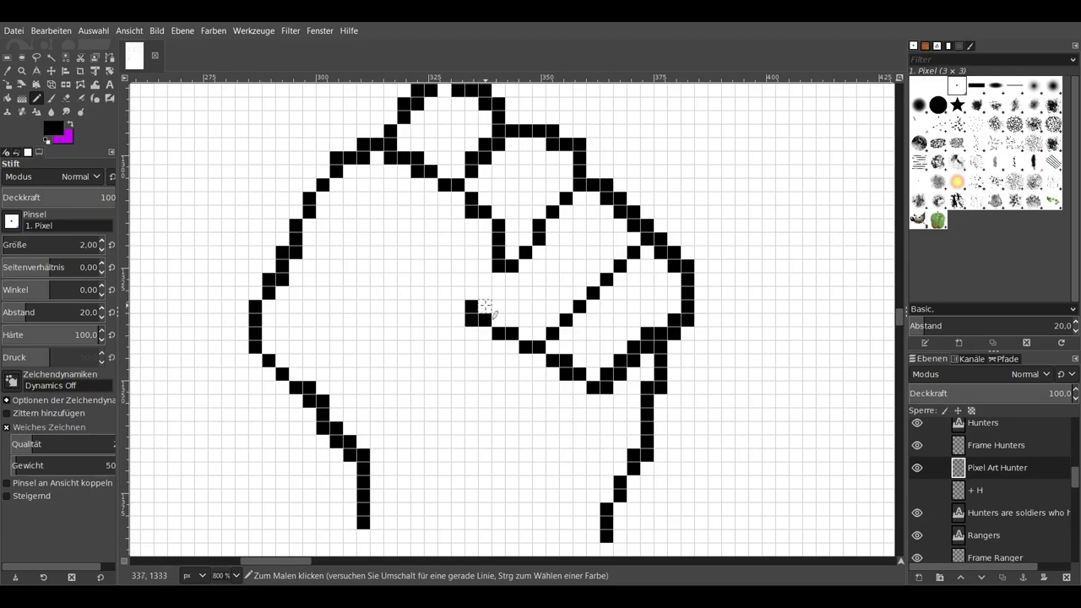
left_click_drag(484, 292, 493, 272)
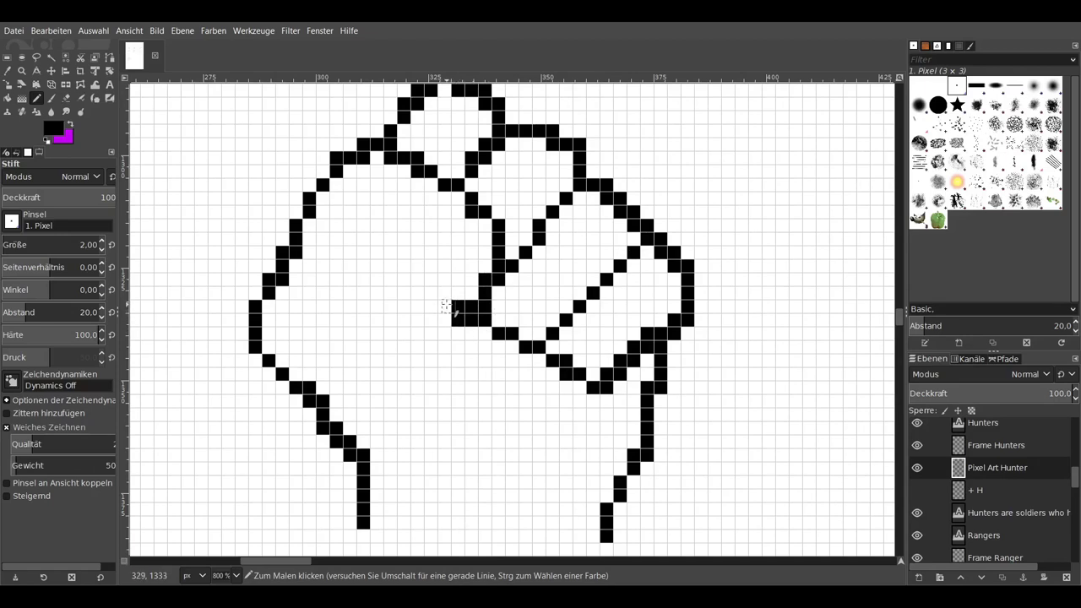
- Curl the thumb's tip into a small filled pixel hook, undoing one misplaced pixel
left_click(447, 317)
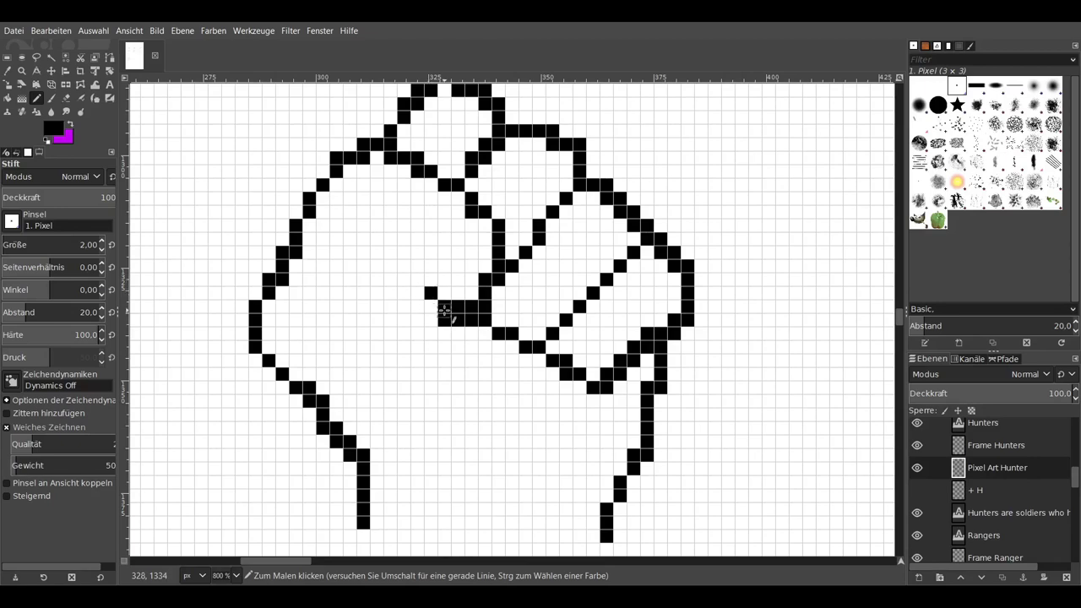
left_click(418, 292)
left_click(431, 279)
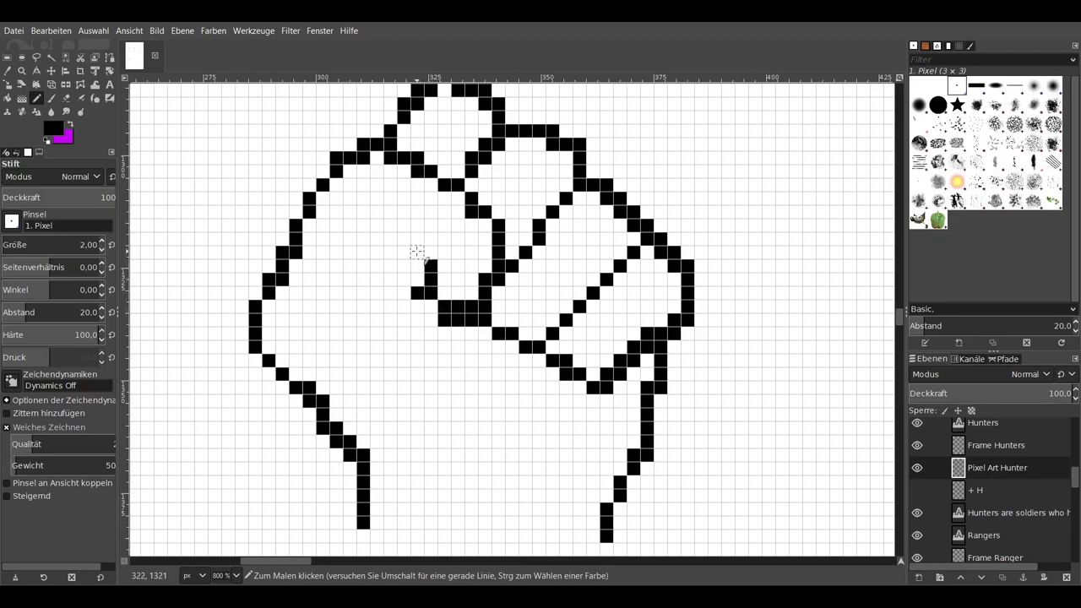
left_click(417, 252)
left_click(403, 252)
left_click(390, 279)
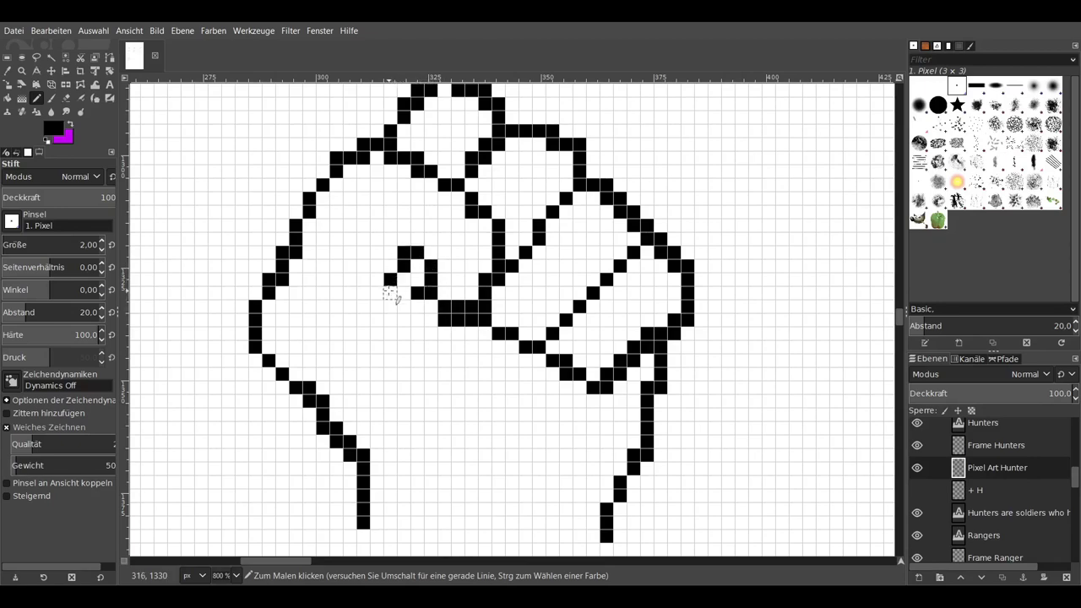
left_click(404, 279)
left_click(417, 279)
key("ctrl+z")
left_click(417, 265)
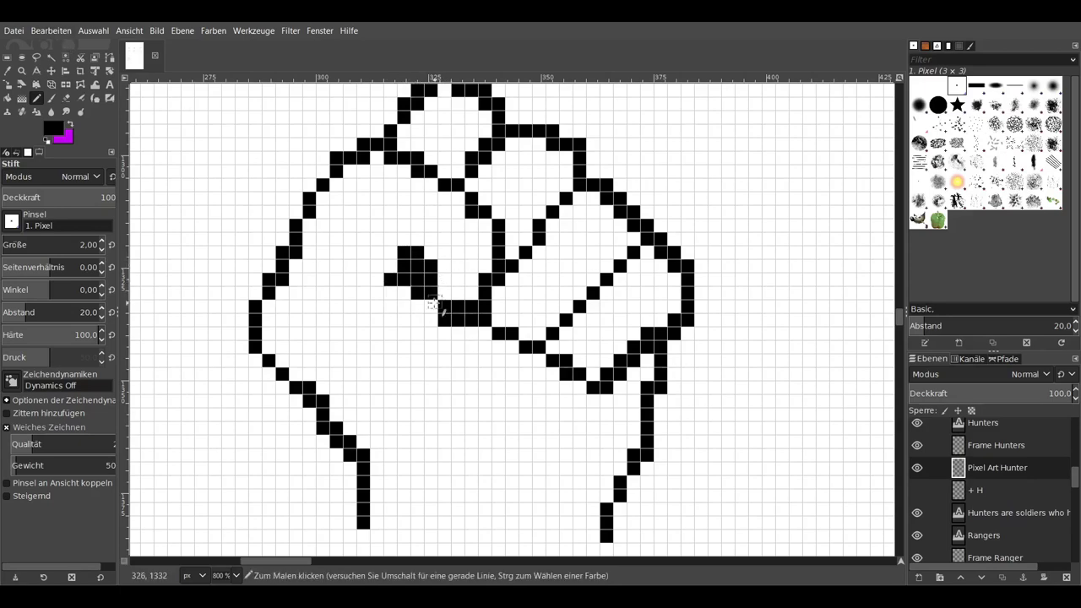
scroll(499, 338, "down", 1)
- Draw the diagonal stair-step line beneath the thumb and fingers, then zoom out to 300%
scroll(437, 363, "up", 2)
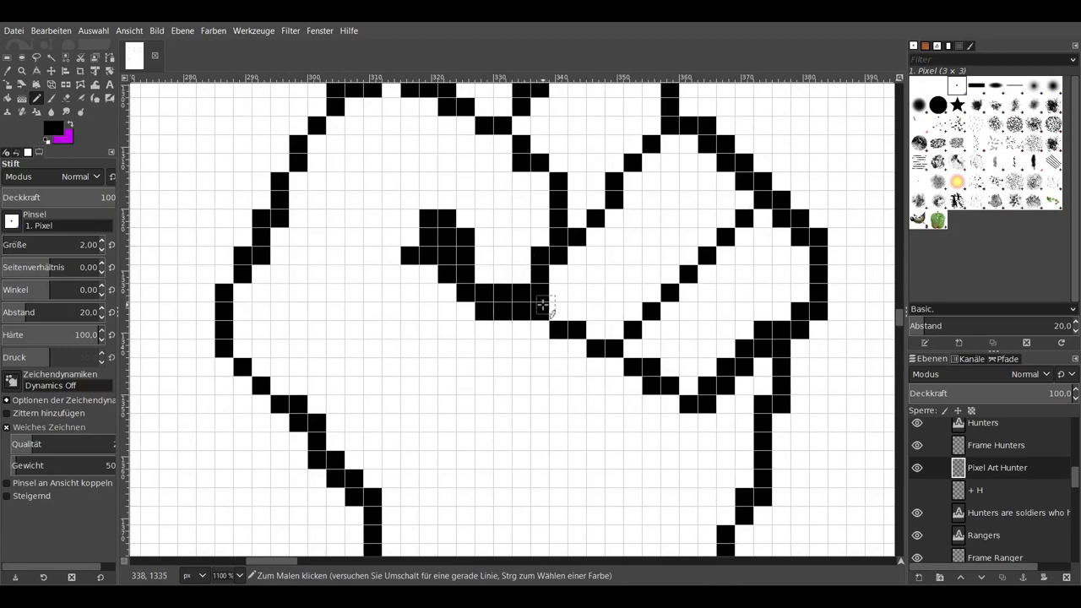
left_click(502, 331)
left_click(522, 349)
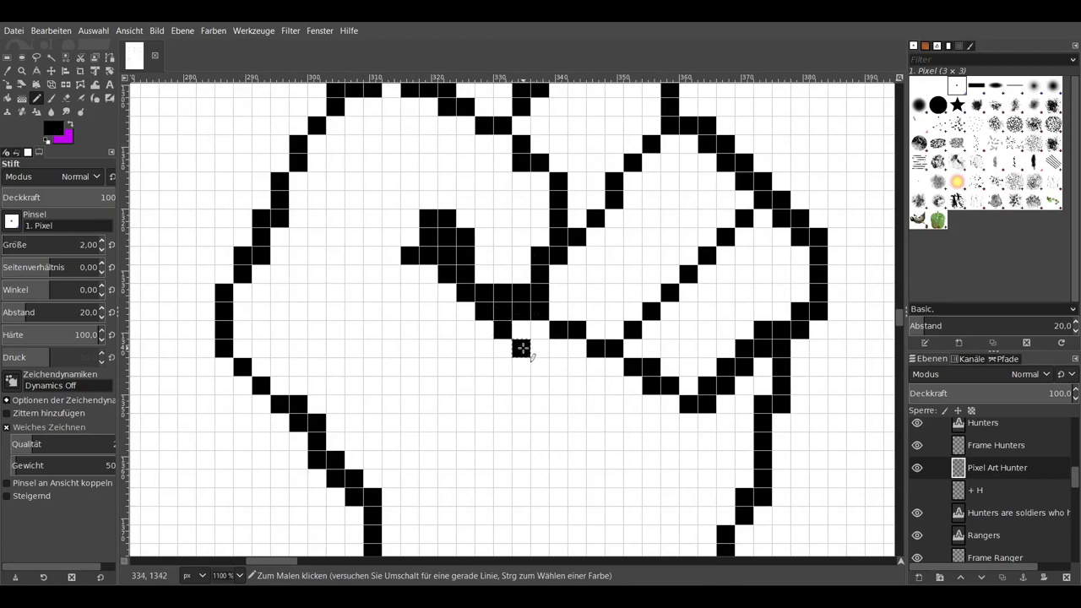
left_click_drag(521, 367, 558, 404)
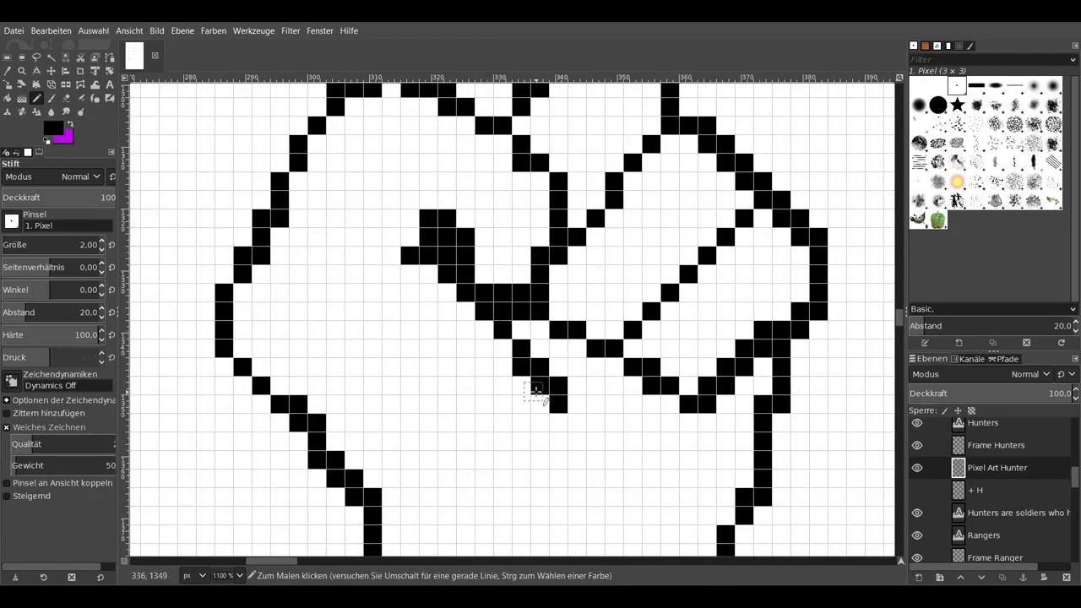
left_click_drag(500, 330, 608, 461)
scroll(608, 461, "down", 2)
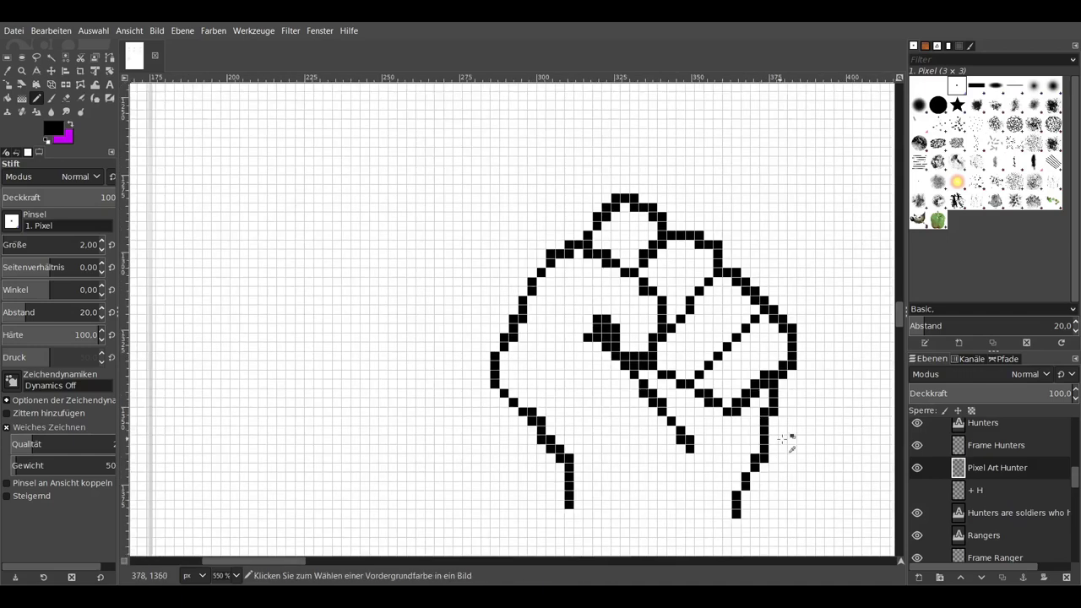
scroll(785, 441, "down", 1)
scroll(654, 362, "down", 1)
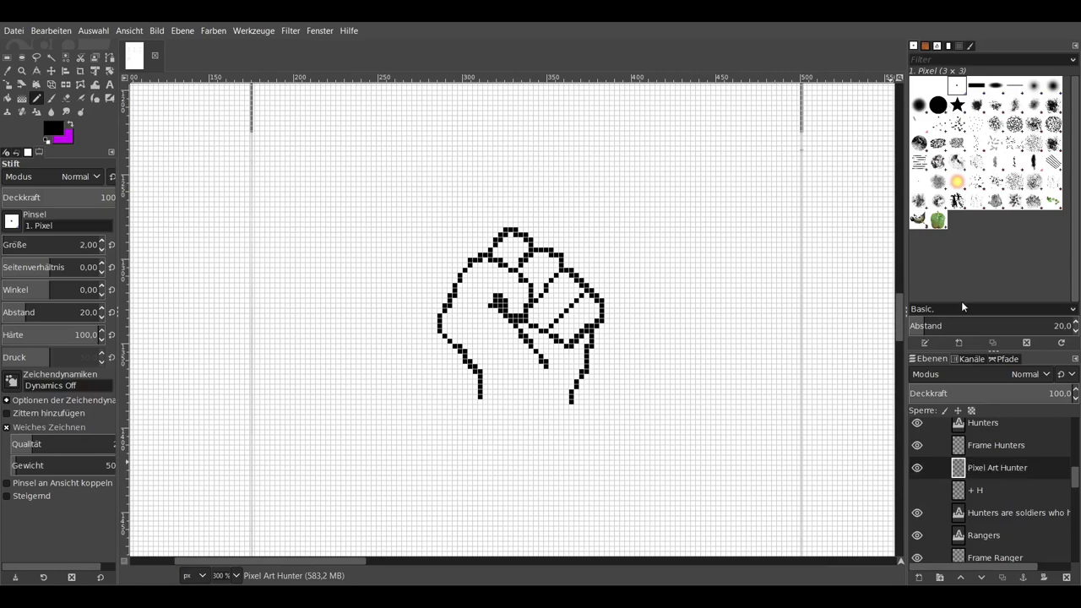
- Add a new layer named Circle #1 and hide the Pixel Art Hunter fist layer
key("shift+ctrl+n")
left_click(917, 490)
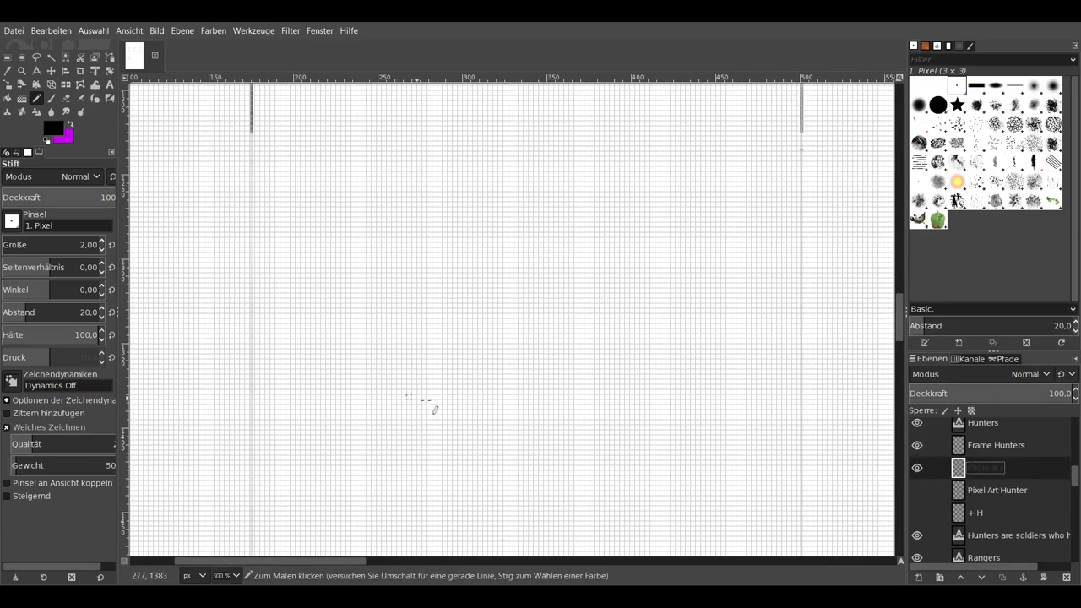
scroll(475, 422, "up", 4)
- Pencil the circle's top row of black pixels, stepping down to the right
left_click(460, 179)
left_click_drag(478, 179, 572, 180)
scroll(509, 358, "down", 5)
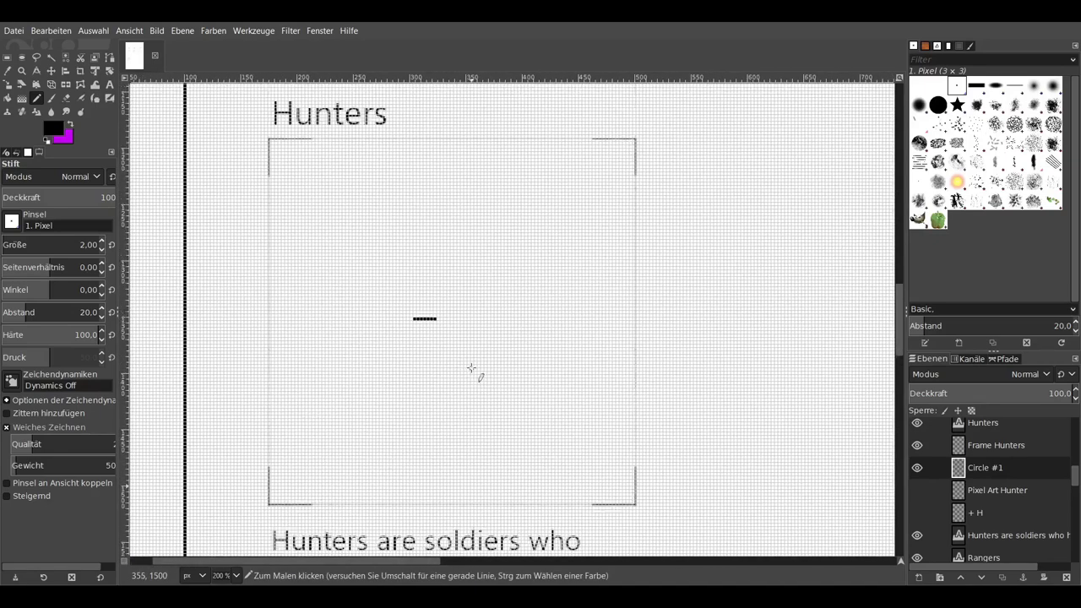
scroll(425, 311, "up", 3)
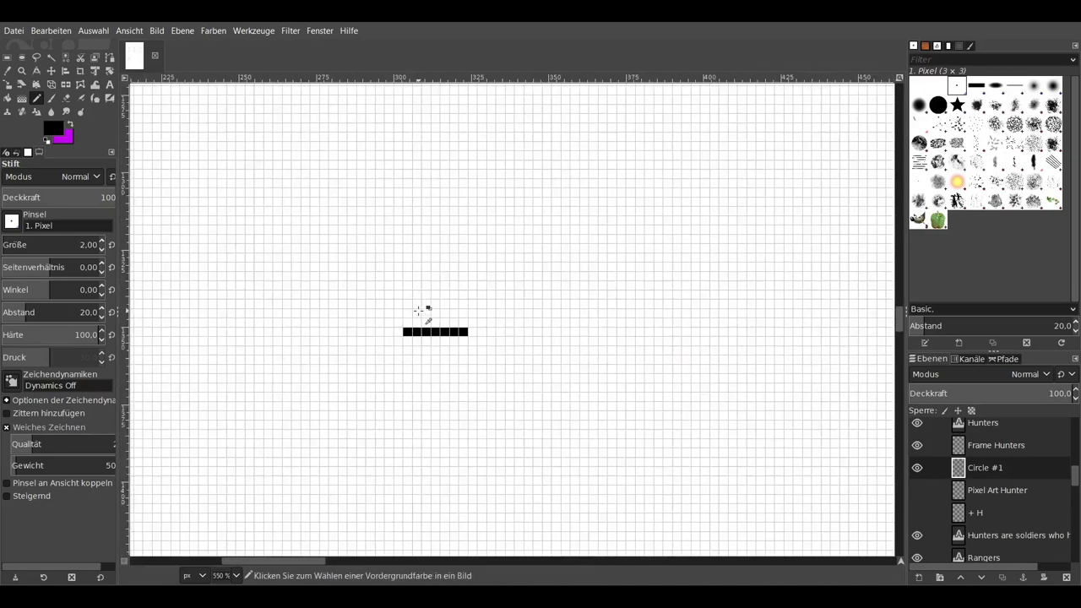
scroll(425, 311, "up", 1)
mouse_move(487, 341)
left_mouse_down()
mouse_move(571, 358)
mouse_move(633, 396)
left_mouse_up()
- Draw the circle's right side downward in stair-stepped black pixels
left_click(646, 409)
scroll(645, 414, "down", 3)
scroll(646, 414, "right", 3)
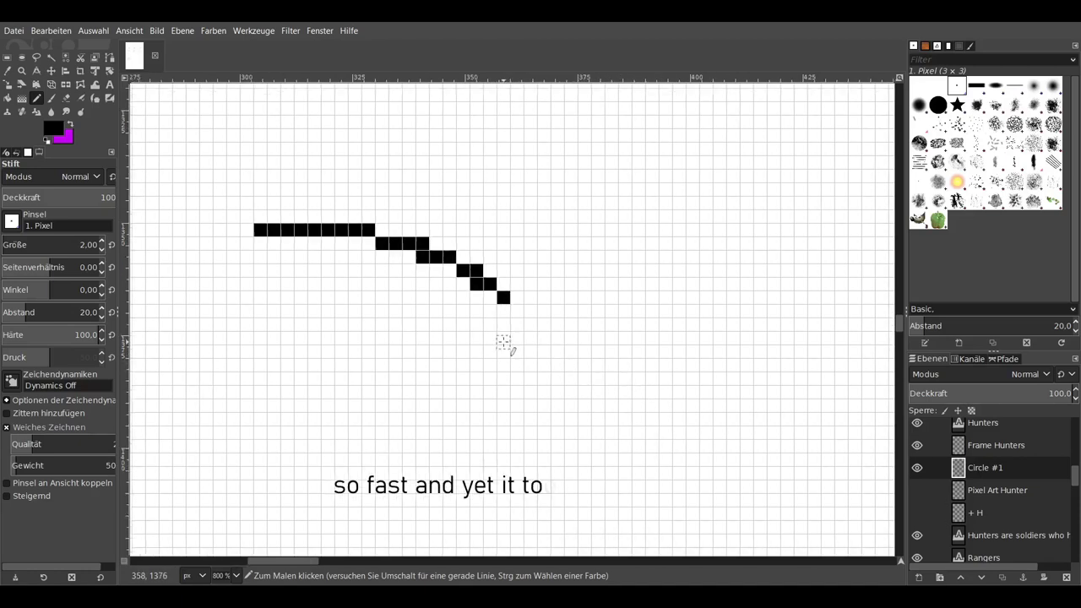
left_click(517, 311)
mouse_move(530, 314)
left_mouse_down()
mouse_move(569, 381)
mouse_move(594, 398)
mouse_move(584, 419)
mouse_move(611, 530)
left_mouse_up()
left_click(611, 473)
scroll(611, 531, "down", 5)
mouse_move(644, 368)
left_mouse_down()
mouse_move(631, 470)
mouse_move(590, 524)
left_mouse_up()
scroll(589, 523, "down", 2)
scroll(590, 523, "left", 4)
- Curve the circle outline around the bottom and up the left side
mouse_move(700, 490)
left_mouse_down()
mouse_move(650, 532)
mouse_move(633, 519)
mouse_move(601, 524)
left_mouse_up()
scroll(656, 531, "left", 1)
scroll(657, 531, "down", 1)
scroll(648, 541, "down", 2)
scroll(649, 541, "left", 2)
scroll(601, 524, "down", 1, "ctrl")
scroll(587, 528, "up", 3, "ctrl")
mouse_move(623, 403)
left_mouse_down()
mouse_move(495, 403)
mouse_move(485, 422)
mouse_move(377, 388)
mouse_move(265, 297)
mouse_move(233, 351)
mouse_move(203, 369)
mouse_move(183, 361)
mouse_move(217, 332)
mouse_move(202, 290)
mouse_move(203, 217)
mouse_move(218, 221)
mouse_move(238, 181)
mouse_move(239, 139)
mouse_move(193, 187)
mouse_move(244, 151)
left_mouse_up()
scroll(495, 403, "up", 1)
scroll(495, 403, "left", 1)
scroll(265, 297, "up", 1)
scroll(203, 369, "up", 1)
scroll(184, 362, "up", 2)
scroll(216, 331, "up", 2)
scroll(203, 217, "up", 1)
scroll(239, 139, "up", 2)
scroll(194, 188, "up", 2)
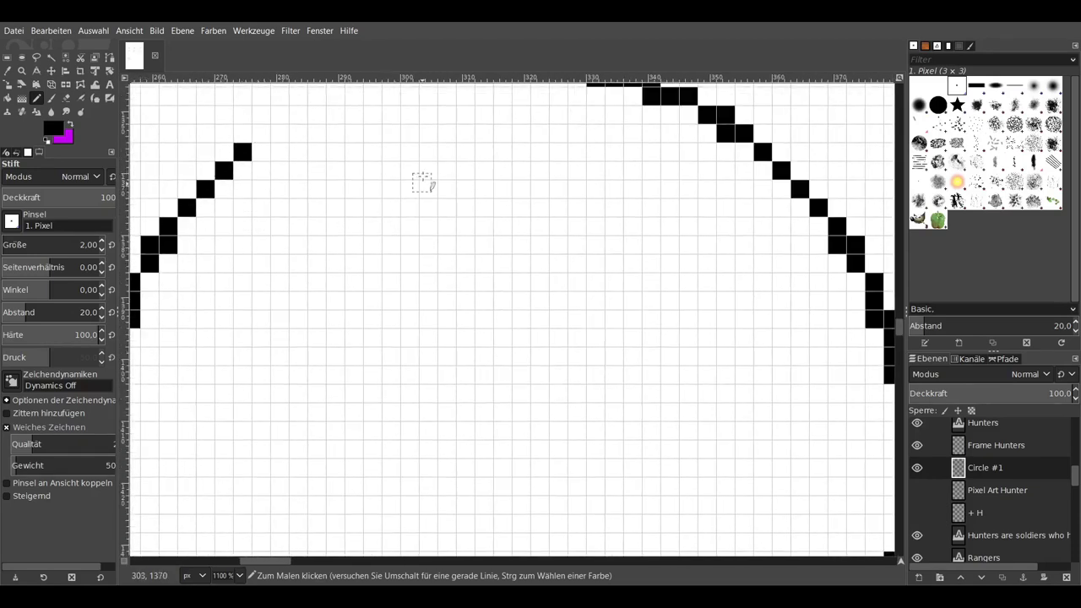
scroll(426, 182, "up", 2)
- Join the left side to the top to close the circle outline
left_click(344, 199)
left_click_drag(345, 199, 481, 167)
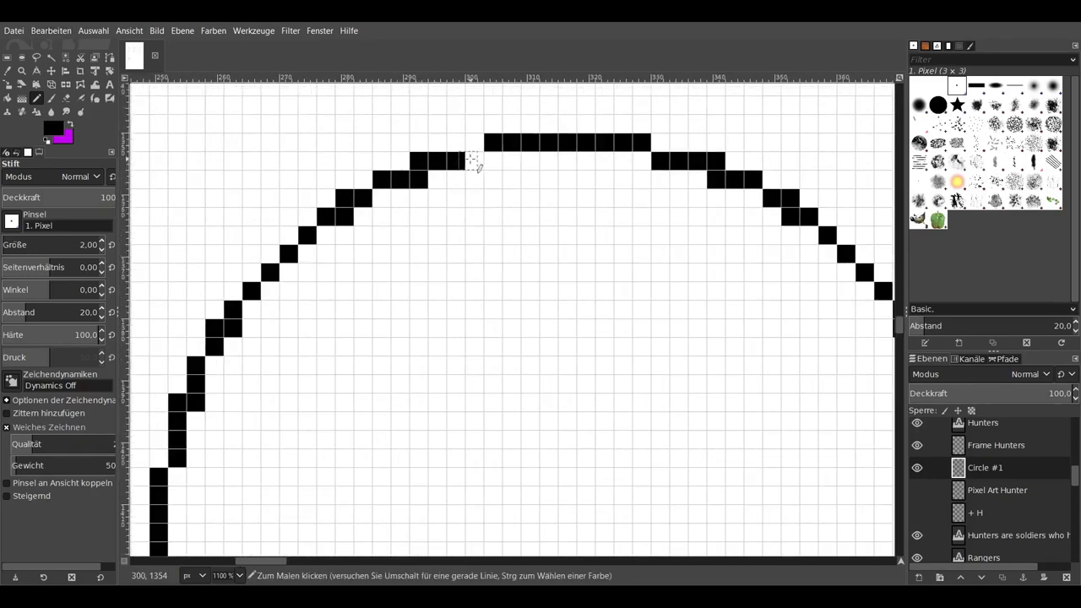
scroll(551, 253, "down", 2, "ctrl")
left_click(509, 106)
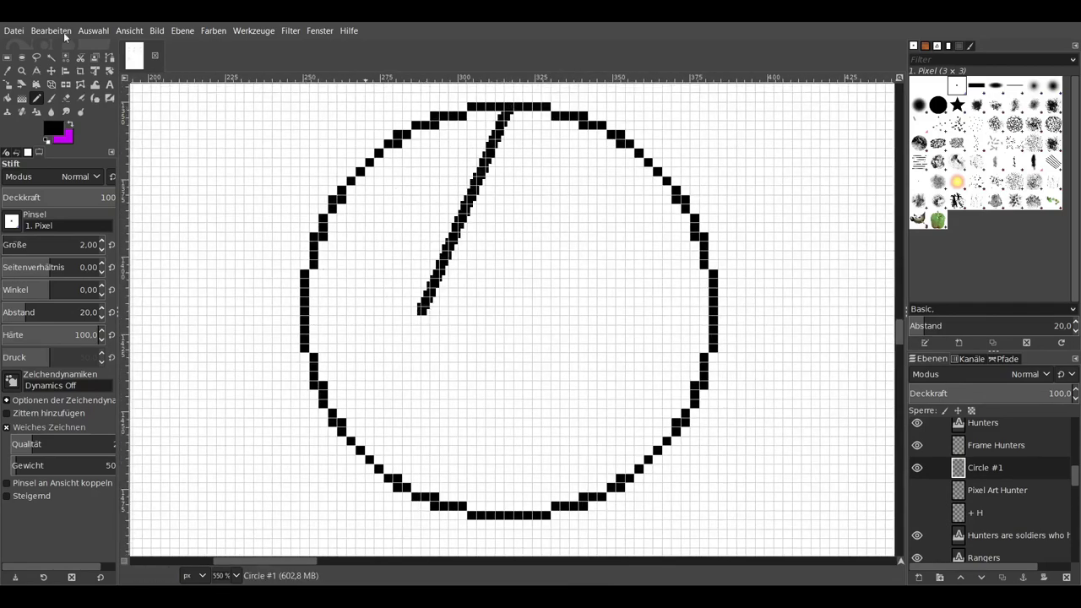
- Dot the circle's centre, show the fist layer again, and move Circle #1 around the fist
left_click(510, 311)
scroll(564, 343, "down", 2, "ctrl")
scroll(565, 349, "up", 1)
scroll(565, 349, "right", 1)
left_click(918, 490)
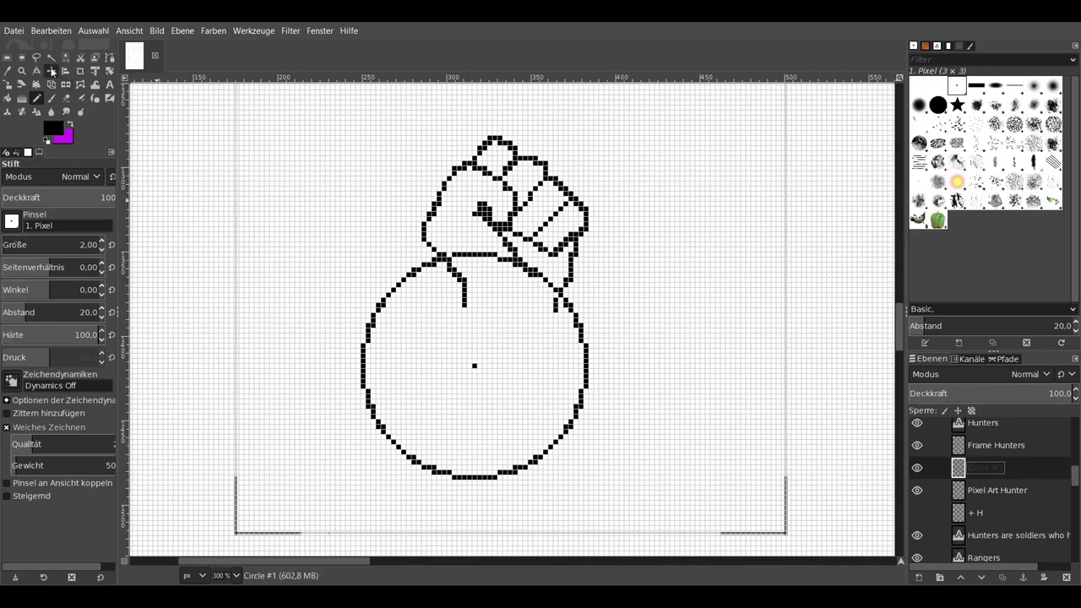
key("m")
left_click_drag(473, 363, 543, 129)
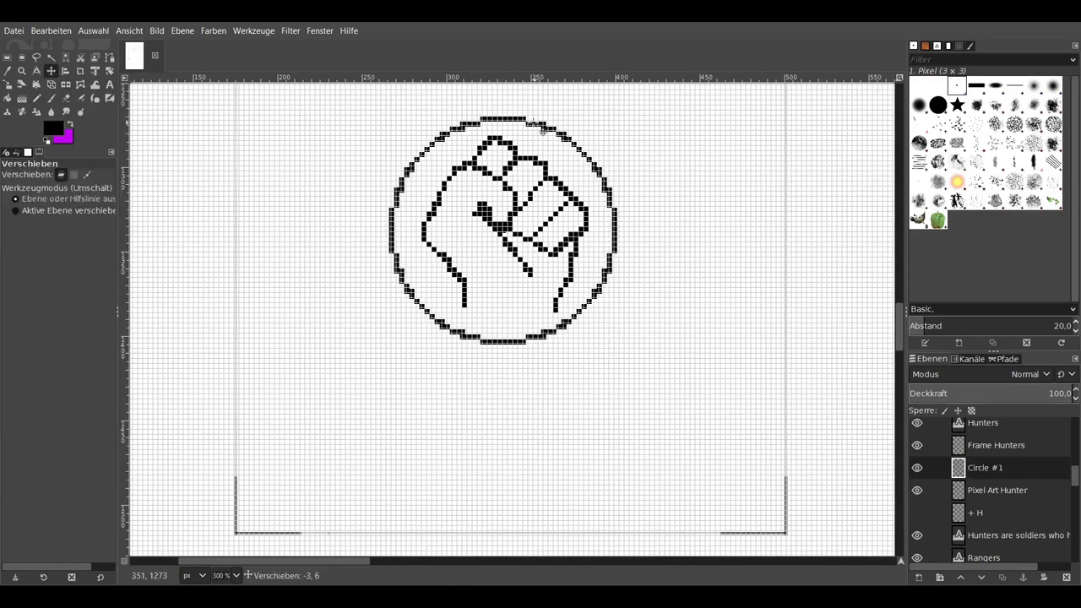
- Link Circle #1 with Pixel Art Hunter, centre them in the Hunters frame, and hide + H
scroll(618, 355, "down", 2, "ctrl")
scroll(875, 445, "up", 1, "ctrl")
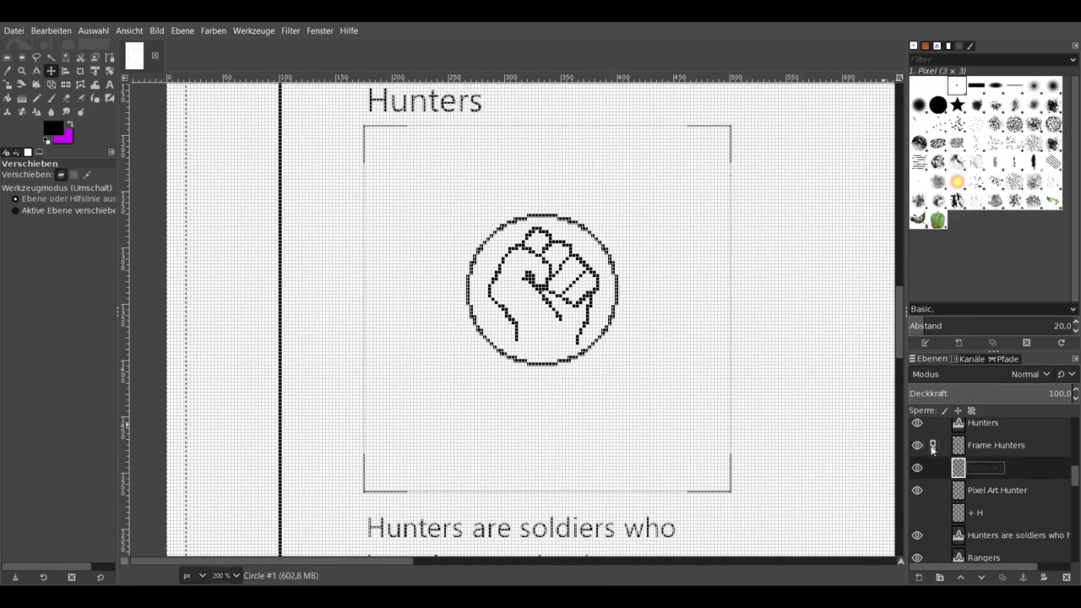
left_click(932, 467)
left_click(933, 490)
scroll(621, 322, "up", 3, "ctrl")
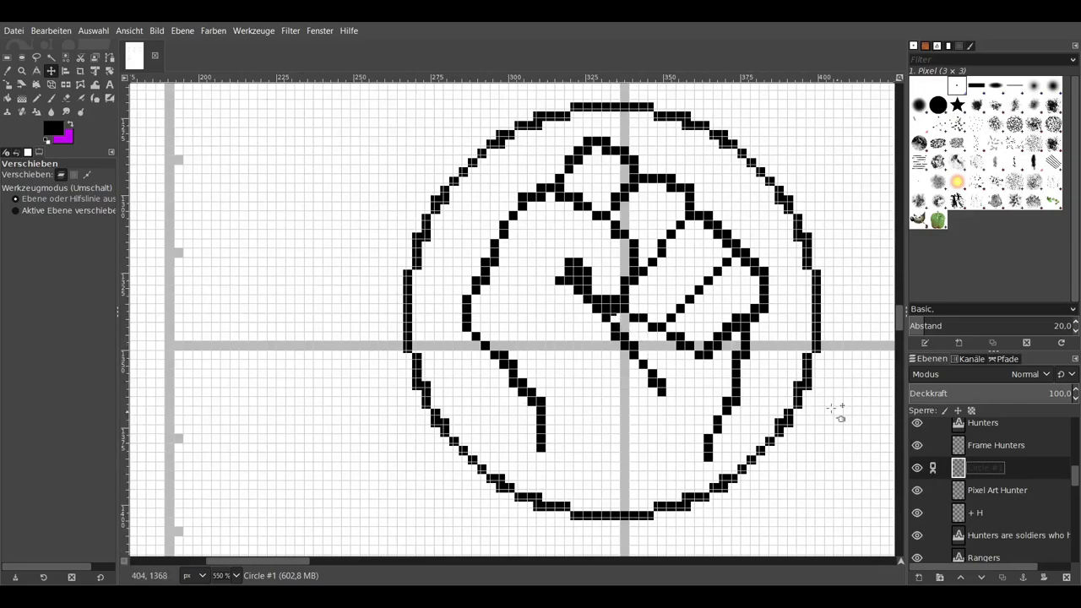
key("Right")
key("Down")
left_click(932, 490)
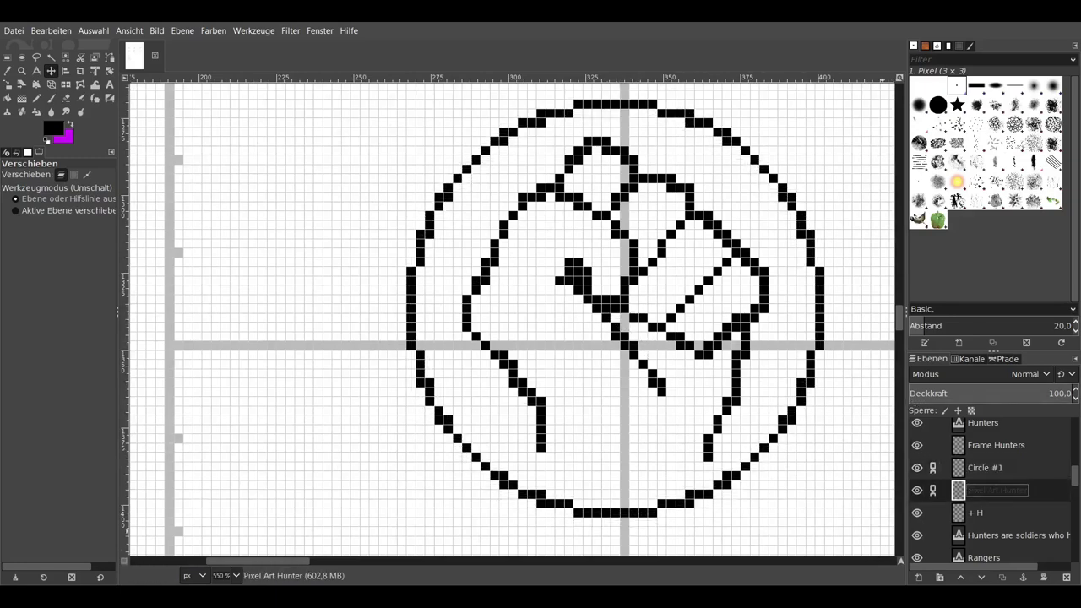
left_click_drag(687, 383, 698, 421)
key("2")
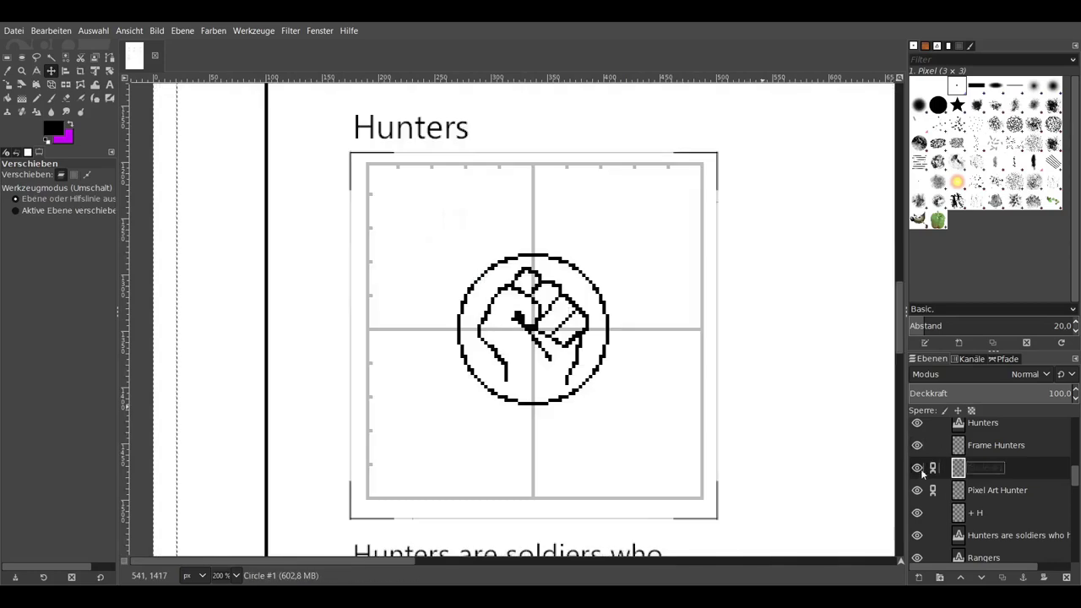
left_click(917, 512)
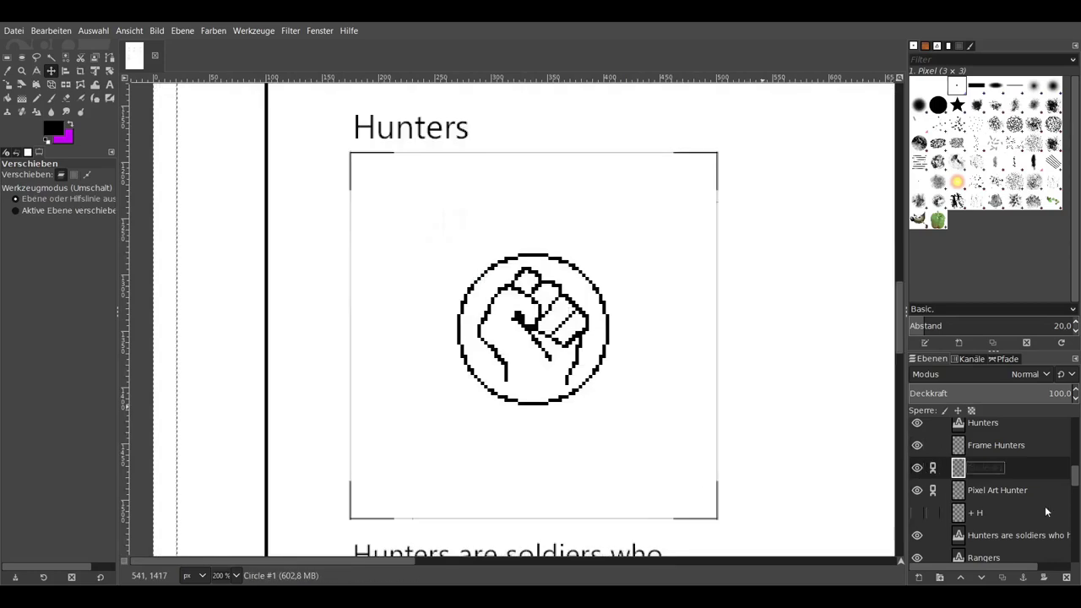